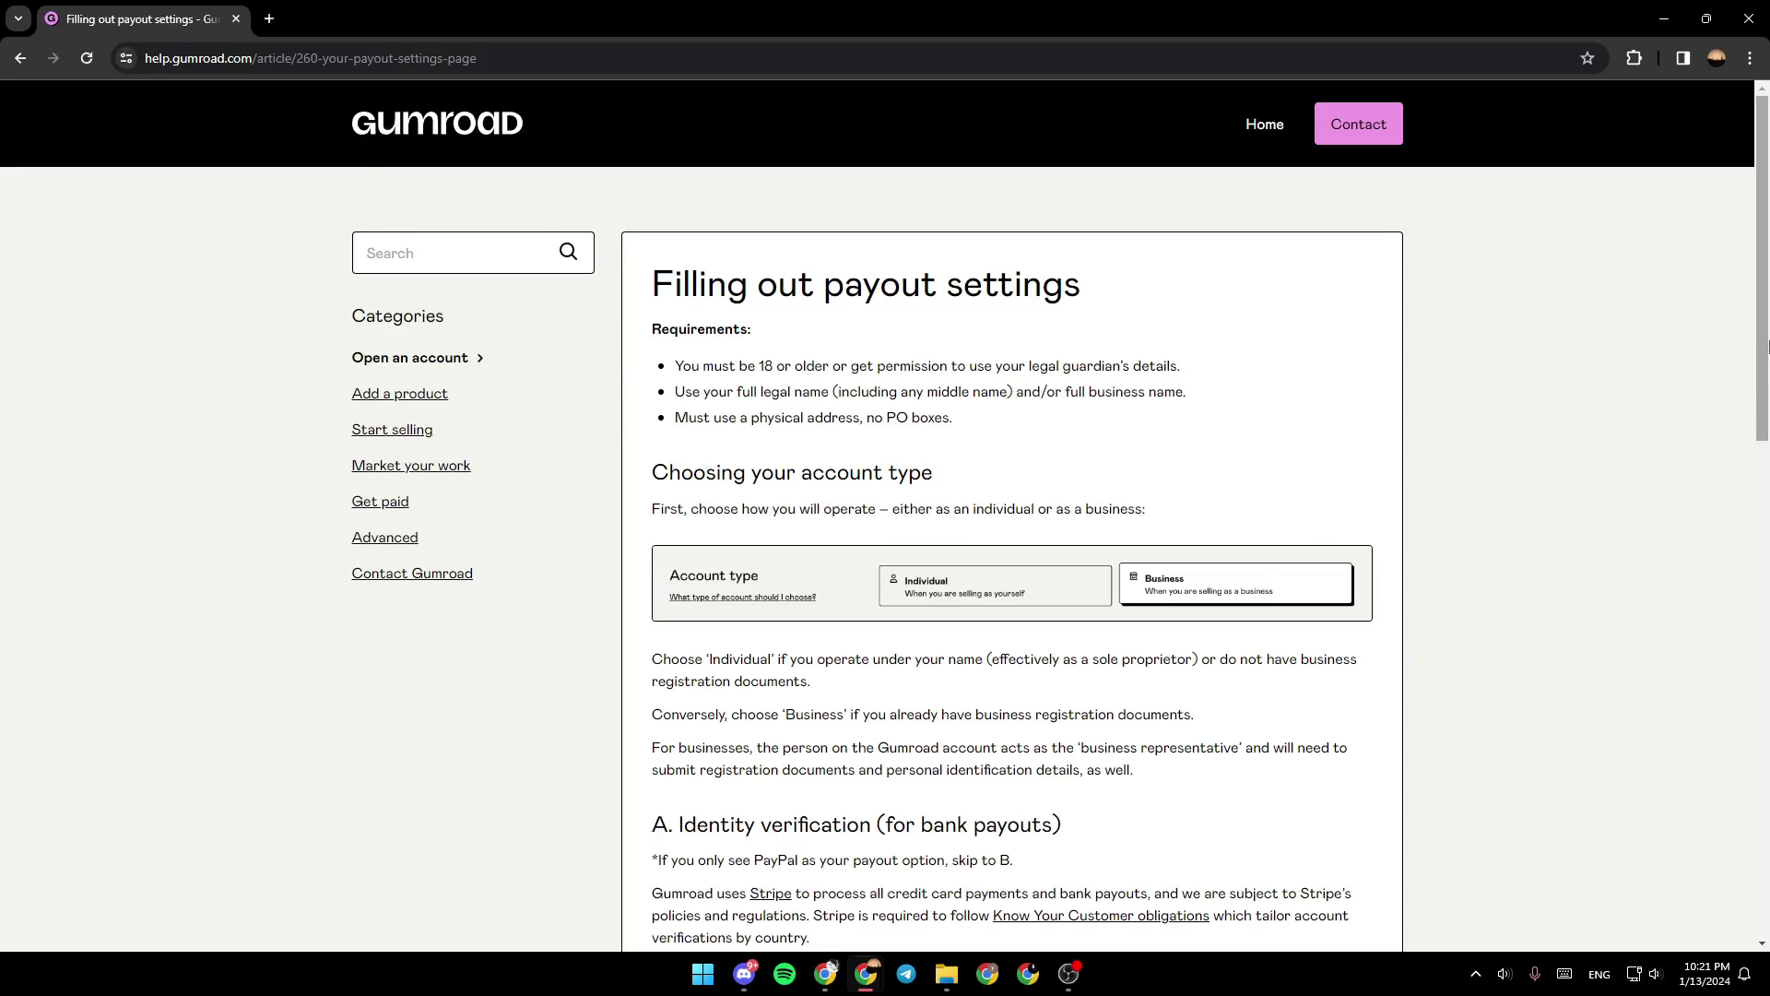
left_click_drag(1768, 313, 1768, 390)
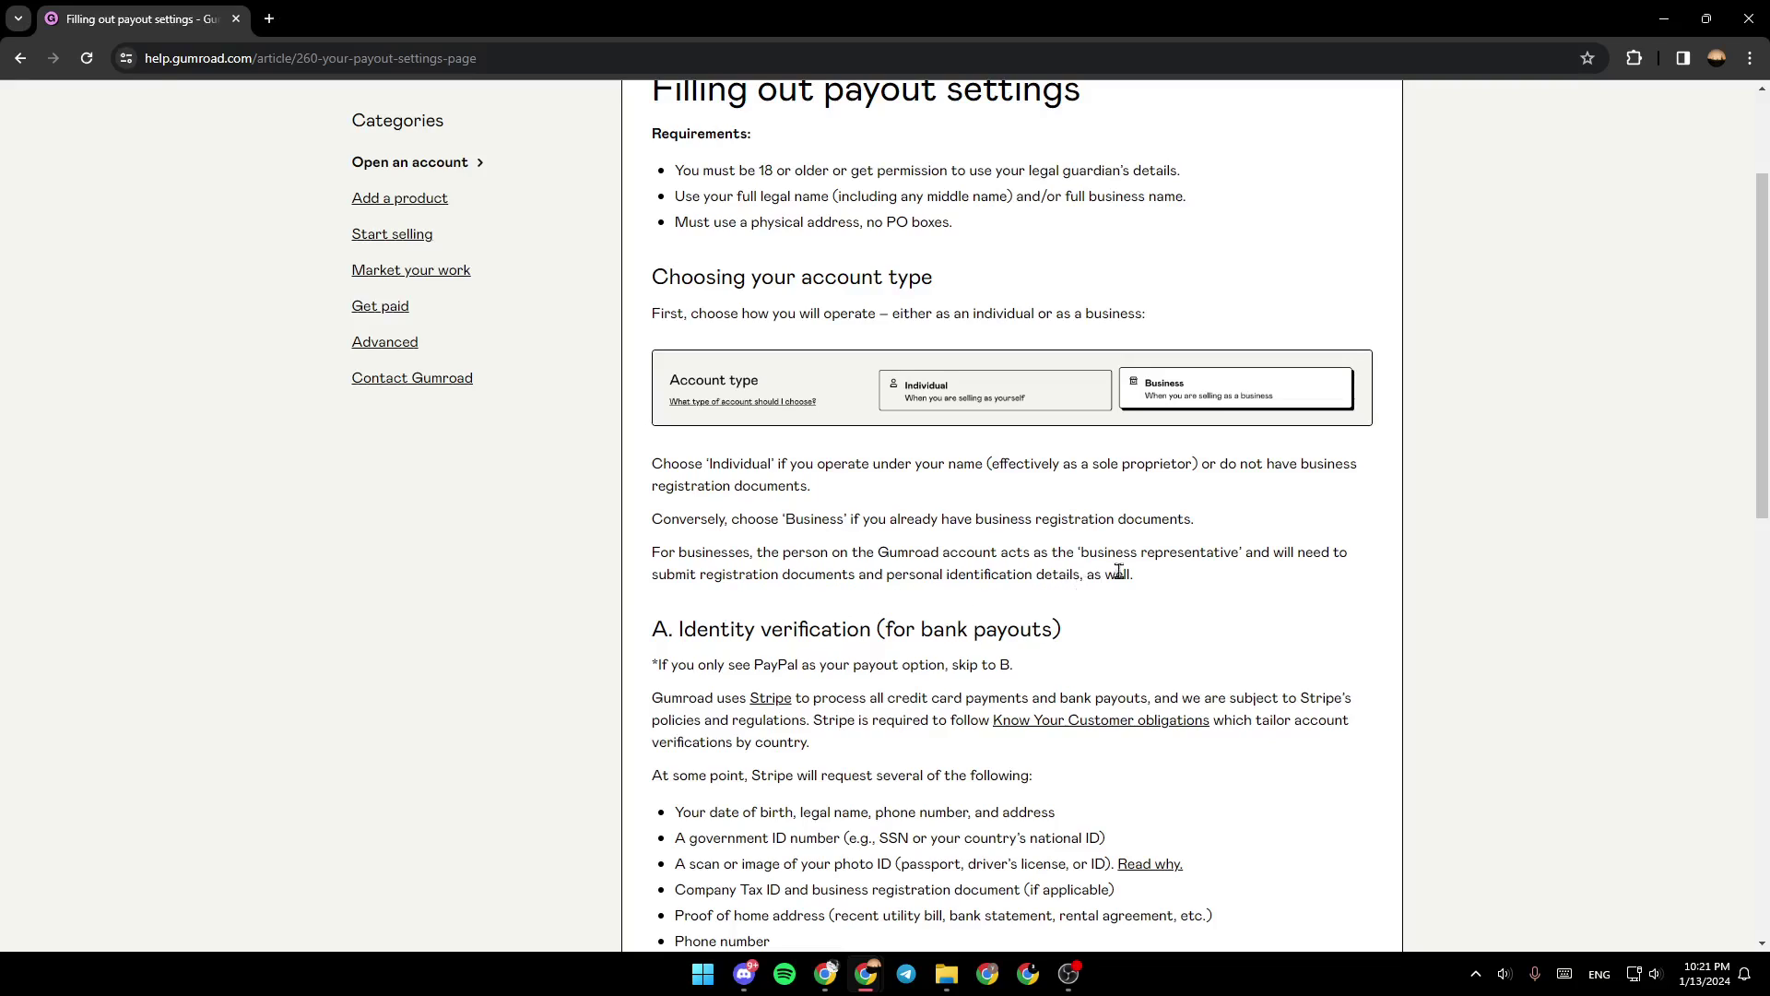
left_click_drag(1764, 394, 1769, 501)
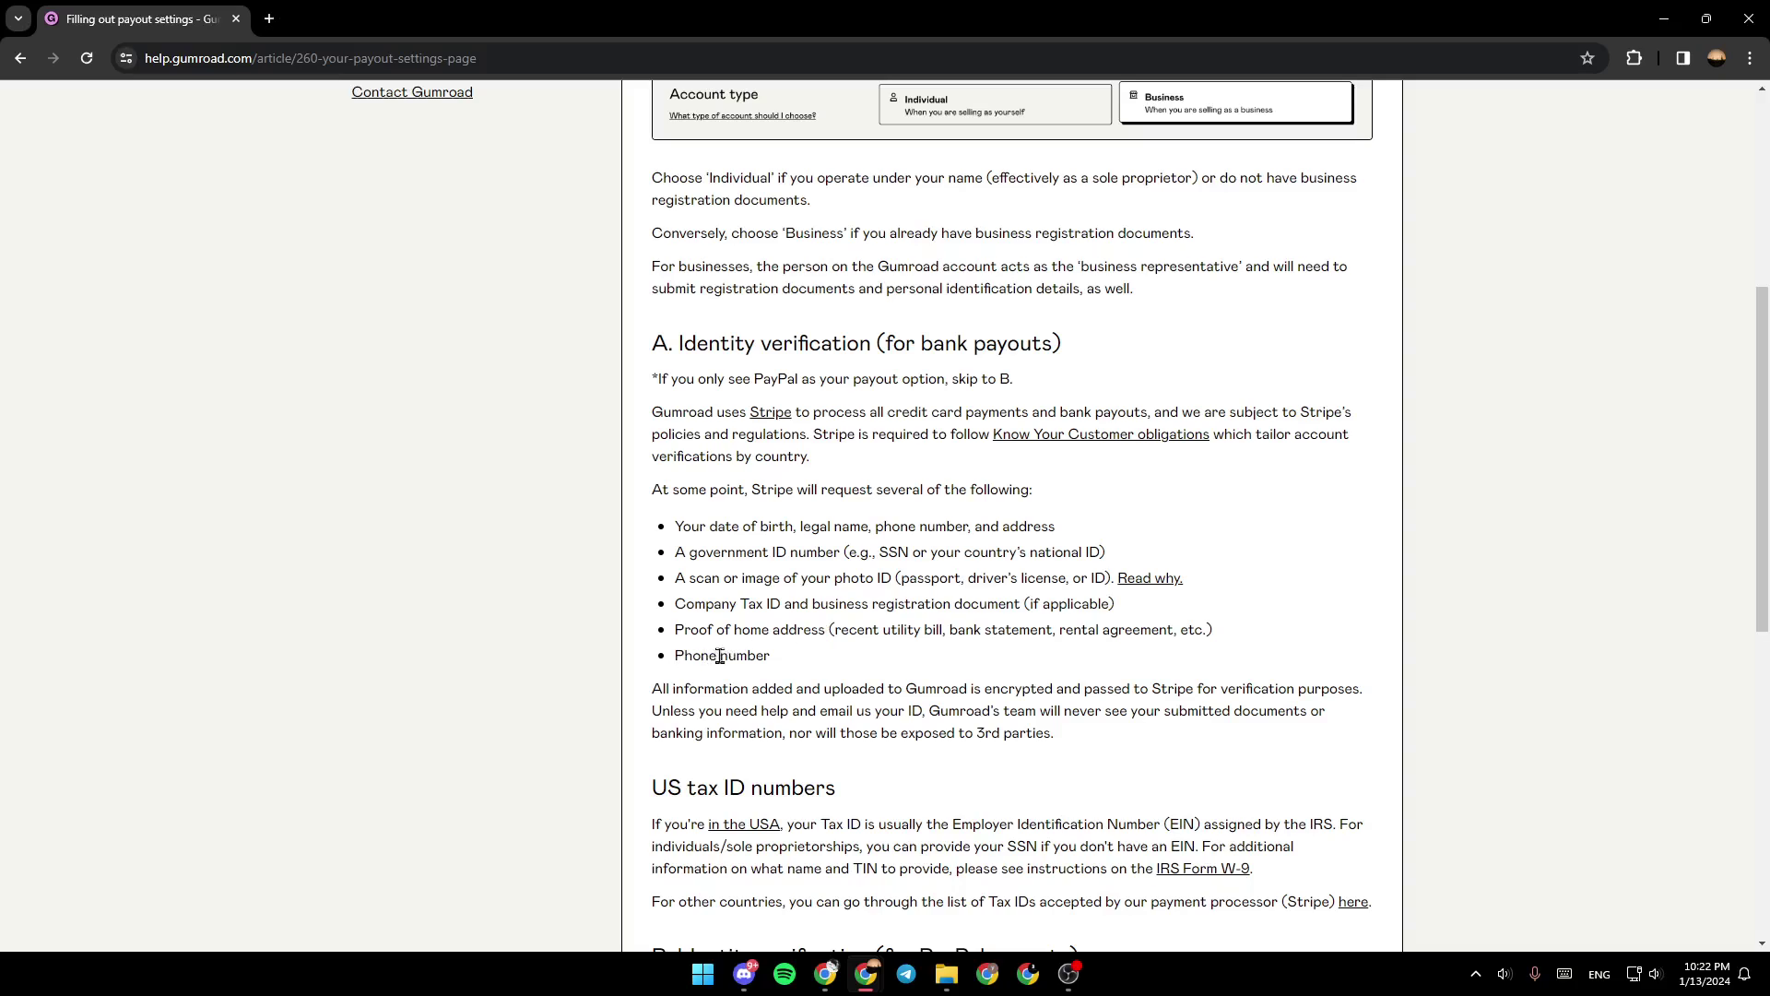
scroll(726, 659, "down", 2)
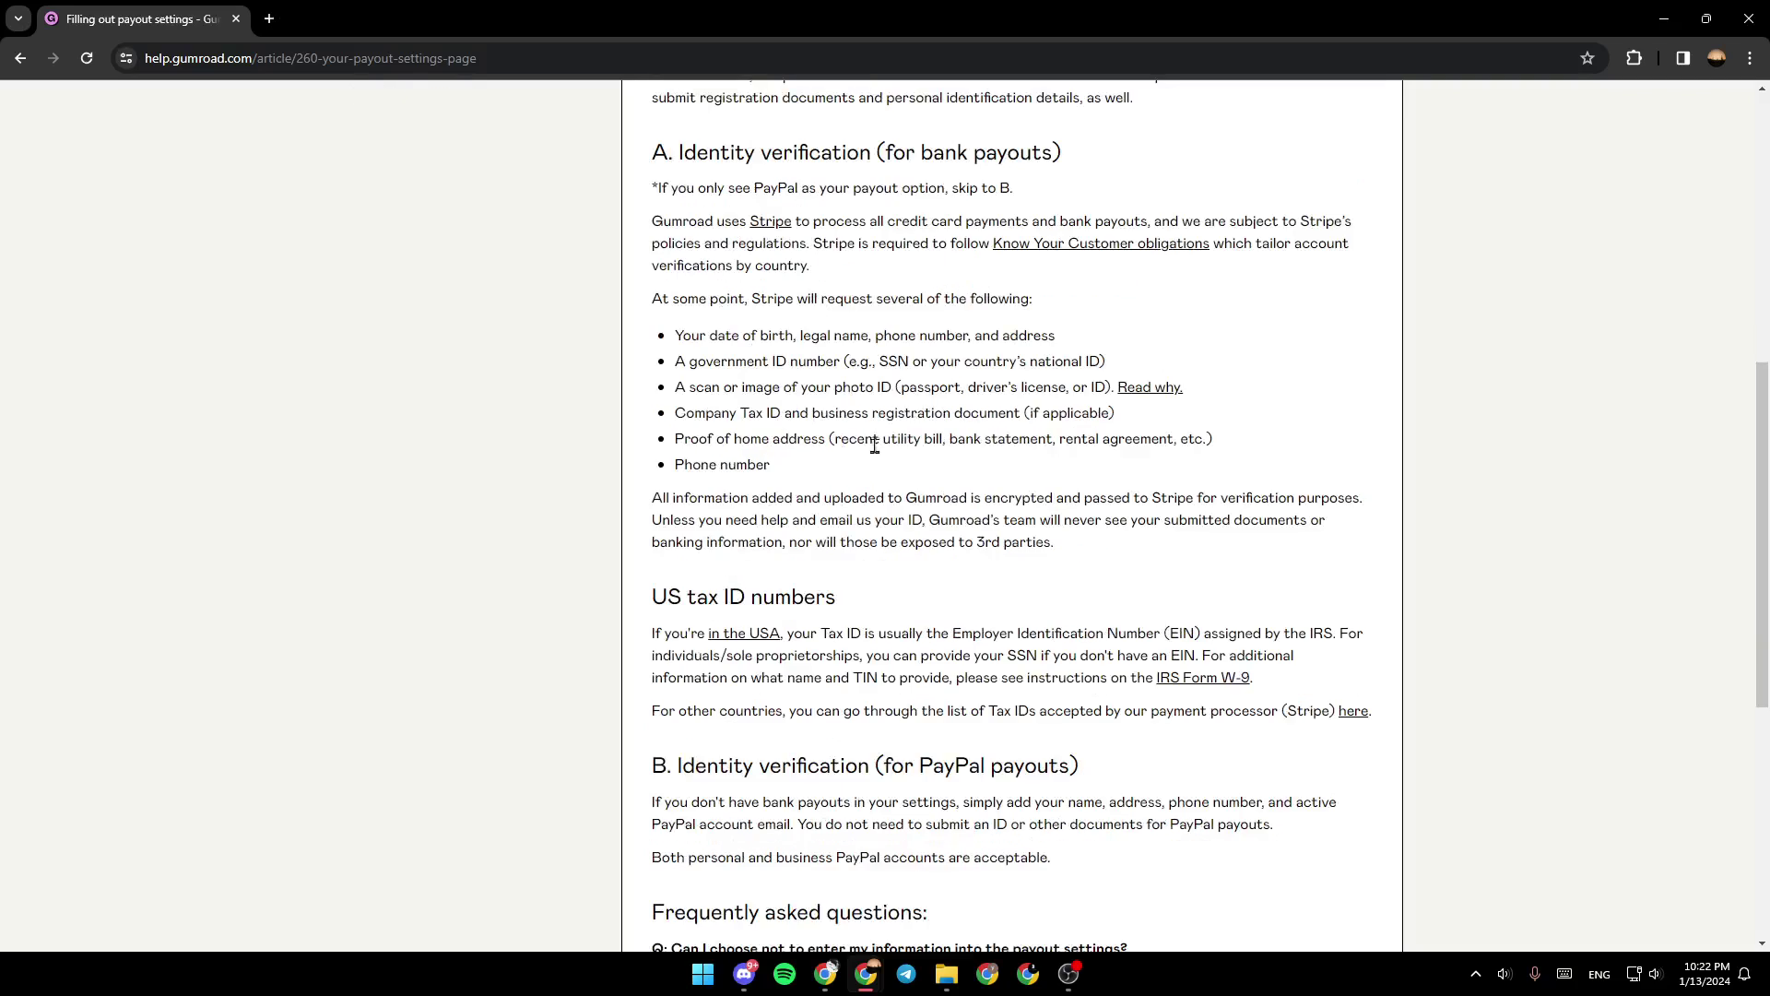
scroll(868, 444, "down", 2)
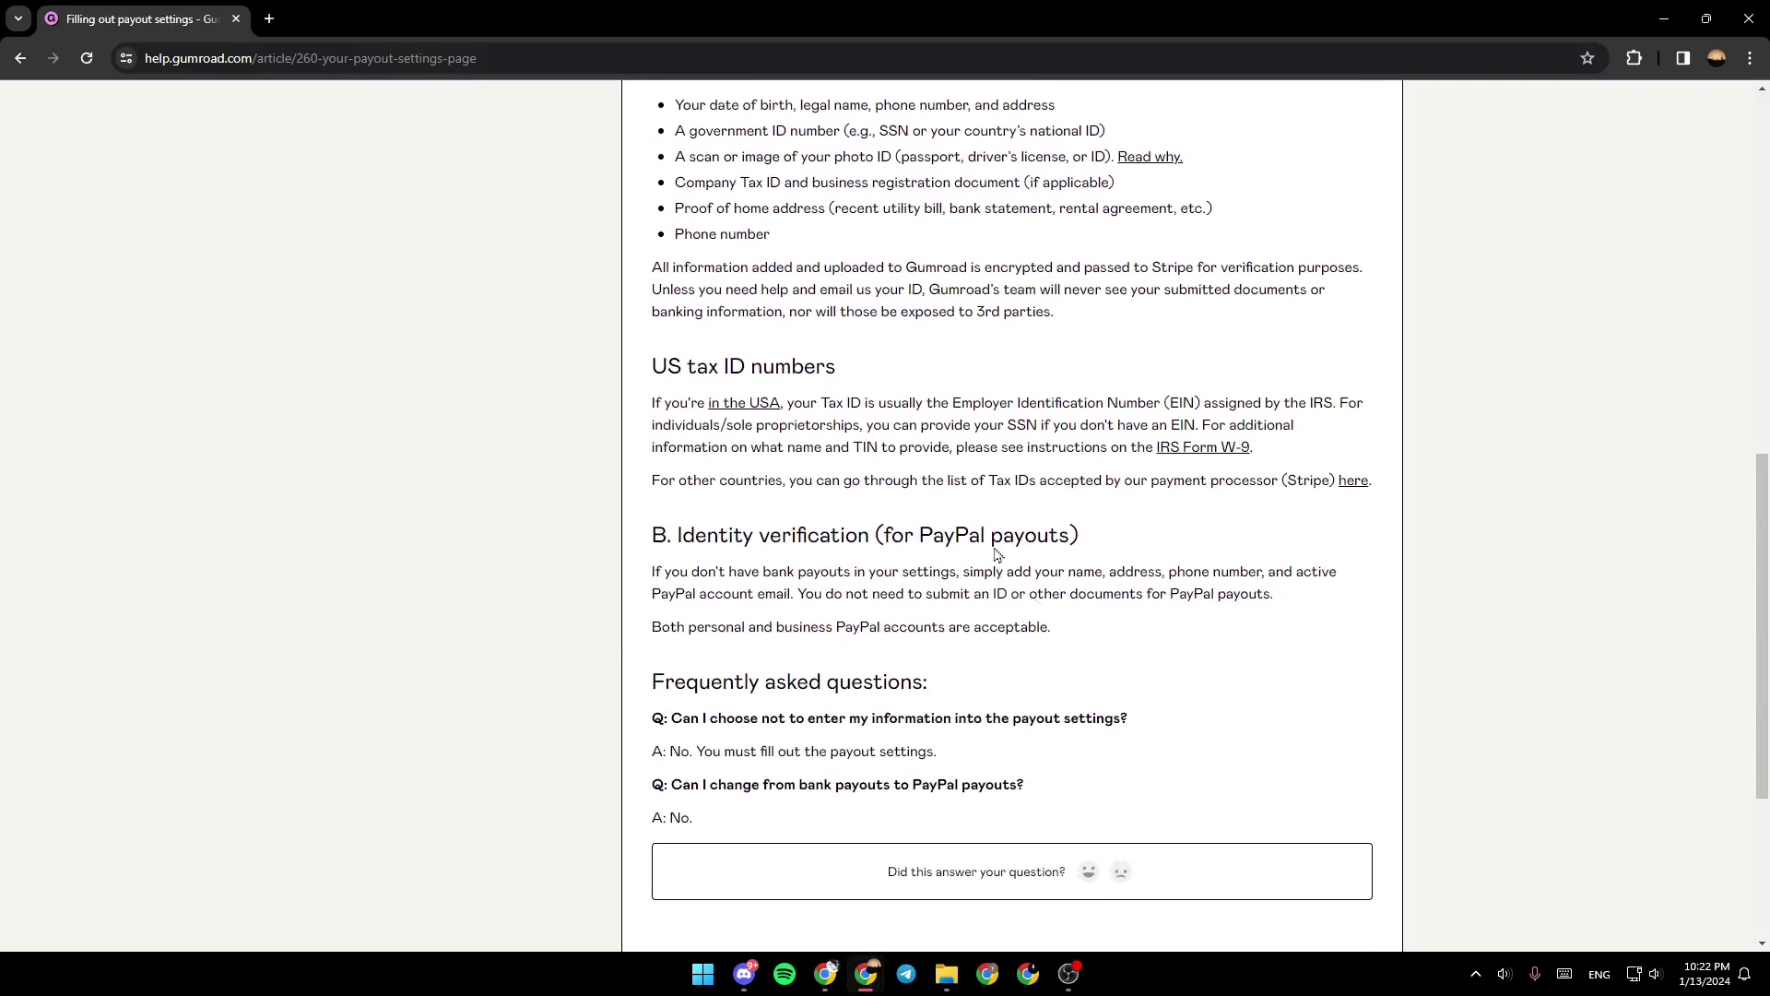